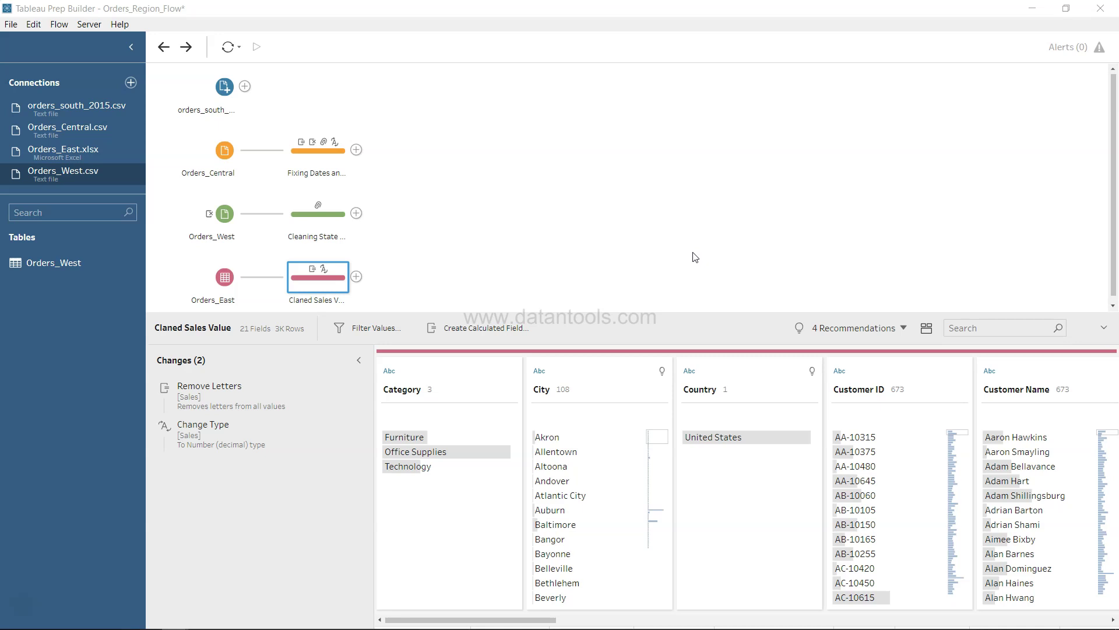
Step: Union the West step (Cleaning State Name) with the East step (Claned Sales Value), creating Union 1
left_click_drag(633, 207, 517, 176)
left_click_drag(321, 248, 333, 267)
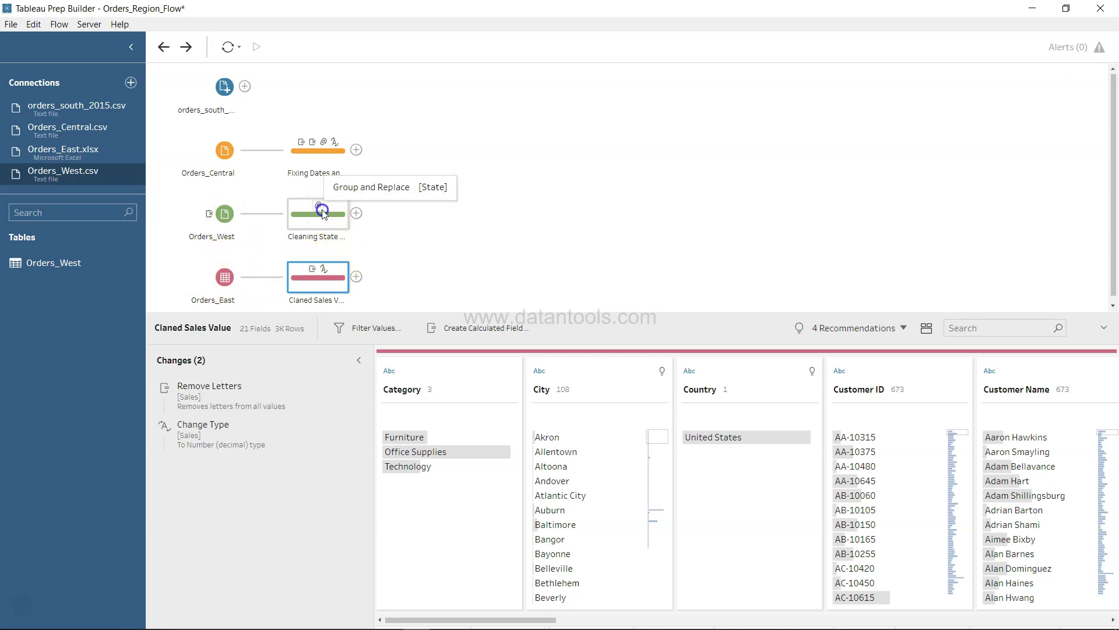
left_click_drag(324, 214, 329, 301)
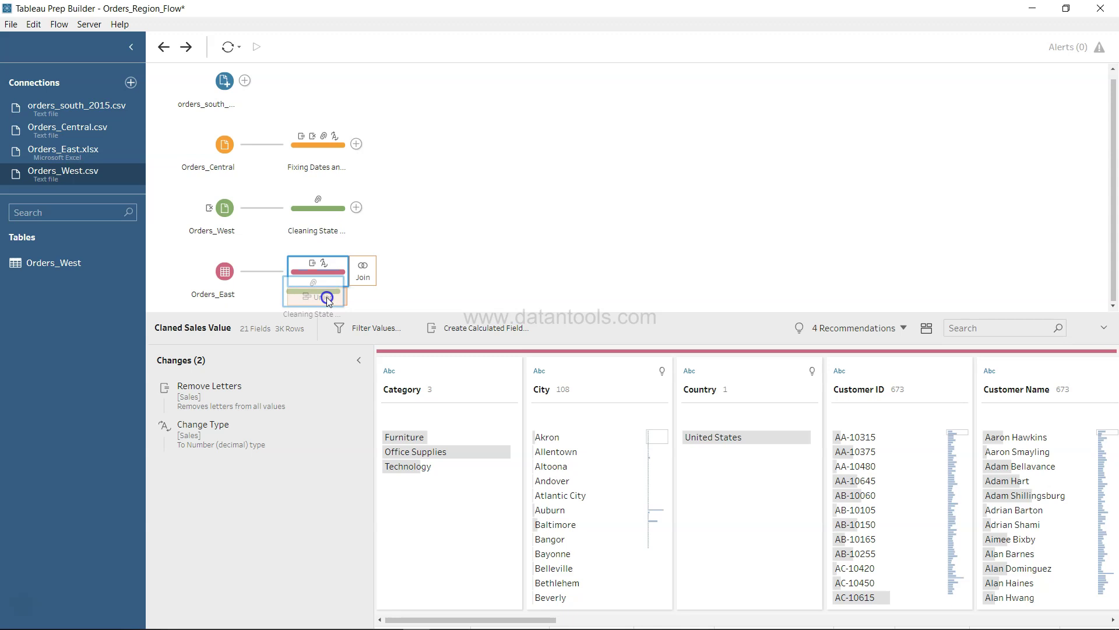
mouse_move(327, 300)
left_mouse_down()
mouse_move(292, 301)
mouse_move(331, 302)
left_mouse_up()
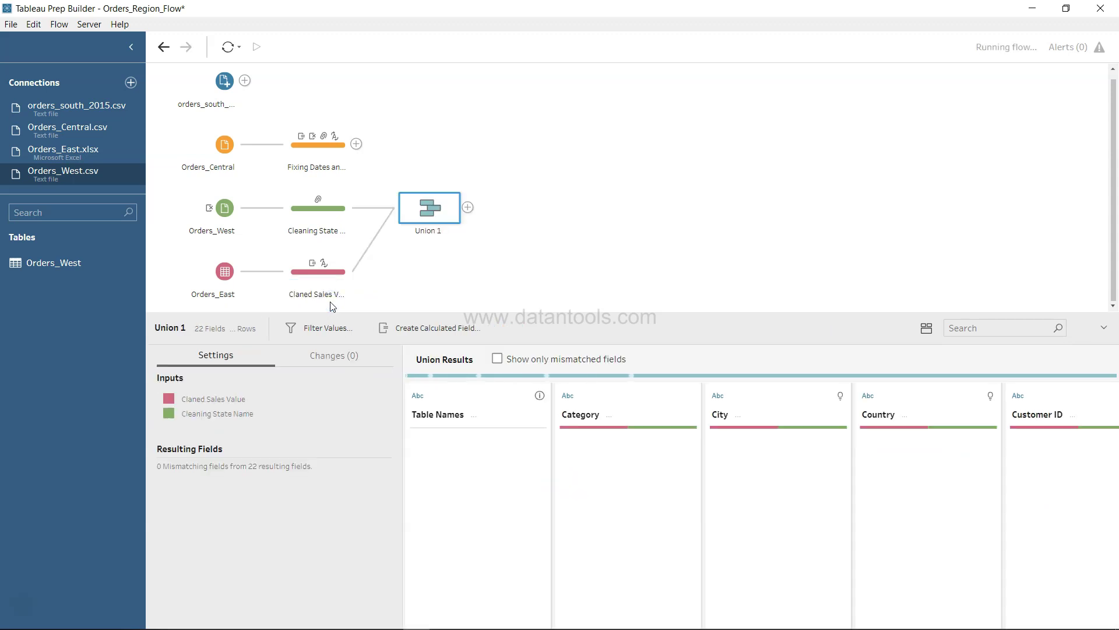
Step: Add the Central step, Fixing Dates and Discount, to Union 1 as its third input
left_click(431, 236)
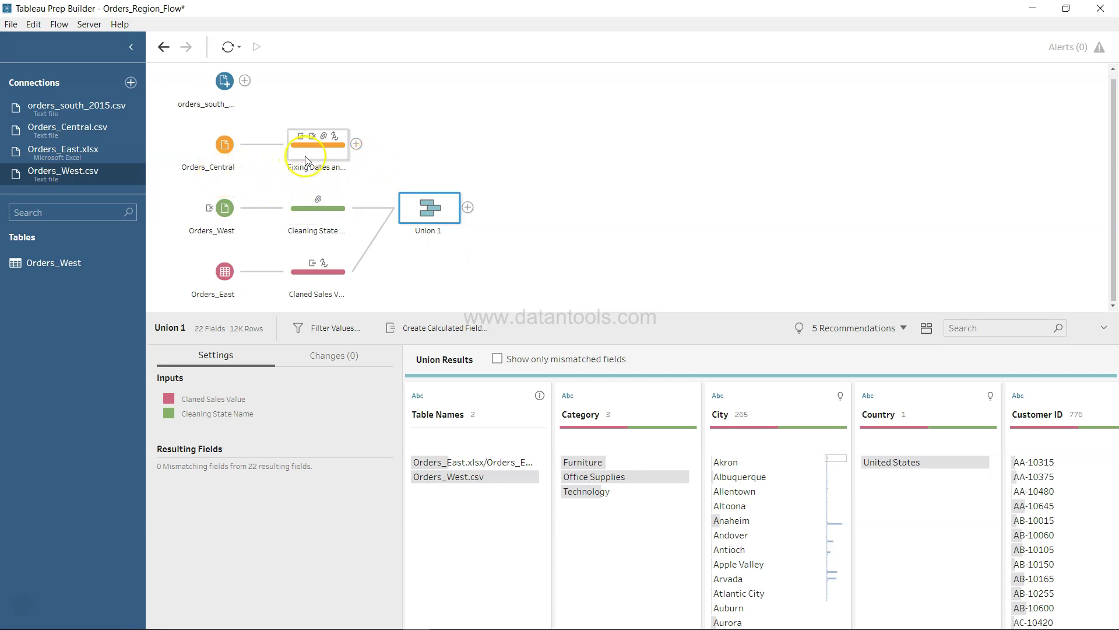
left_click_drag(314, 155, 441, 216)
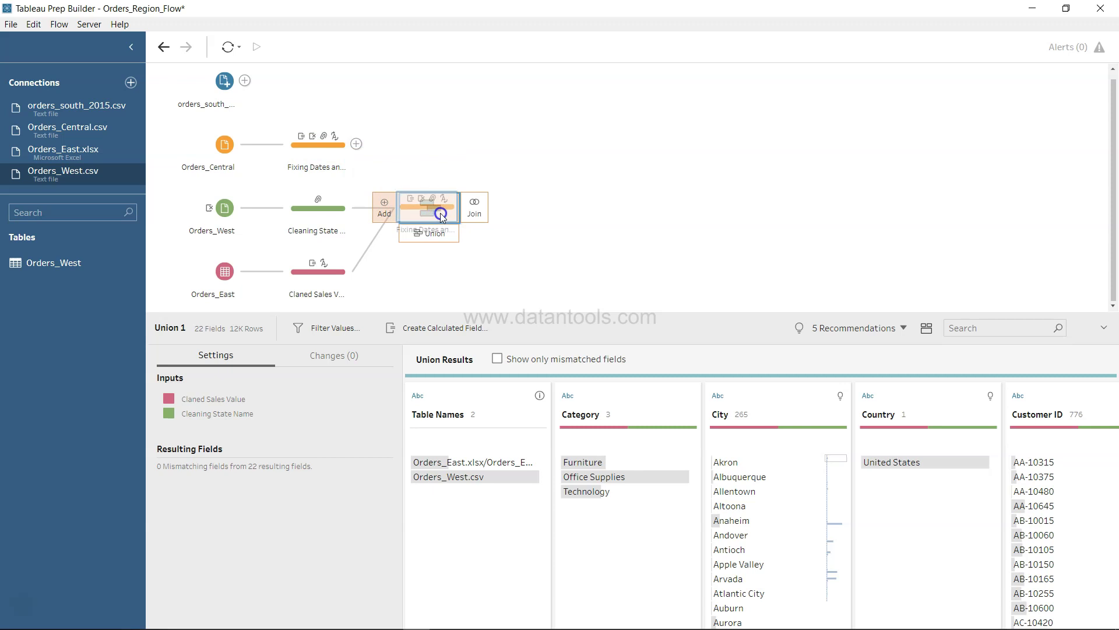
mouse_move(440, 214)
left_mouse_down()
mouse_move(440, 240)
mouse_move(435, 212)
left_mouse_up()
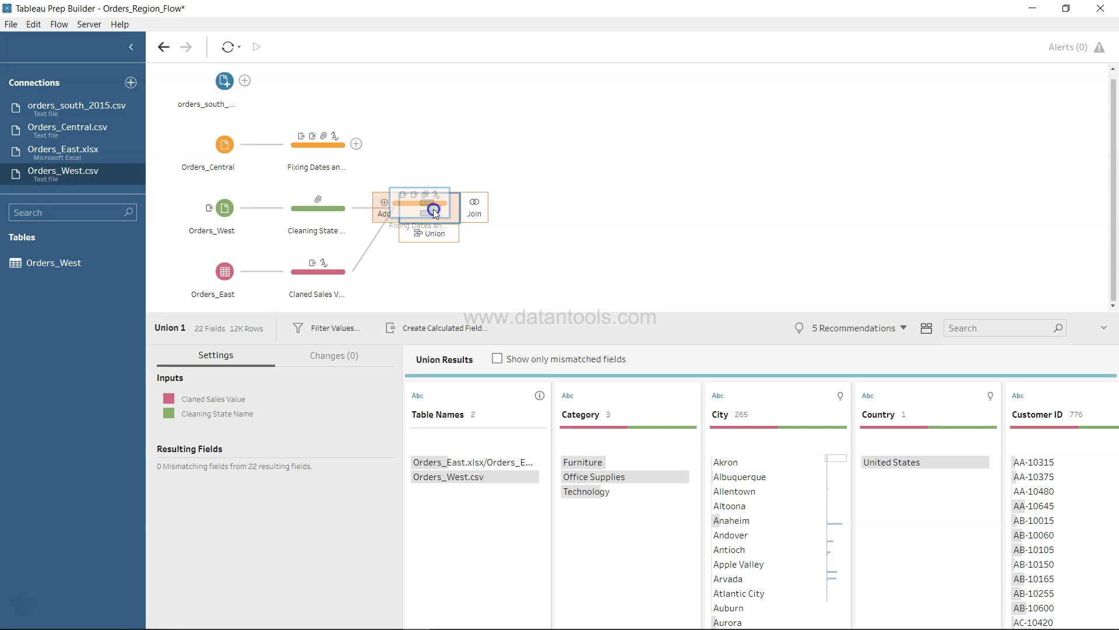
left_click_drag(434, 212, 429, 208)
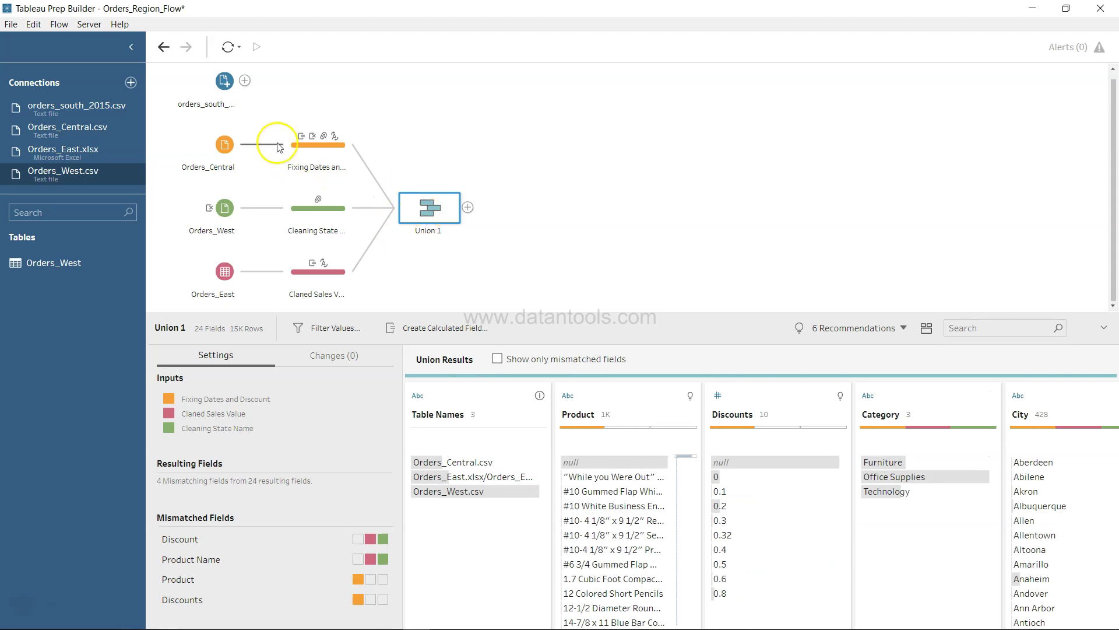
Step: Add the orders_south_2015 input to Union 1 as its fourth input
left_click_drag(225, 92, 428, 214)
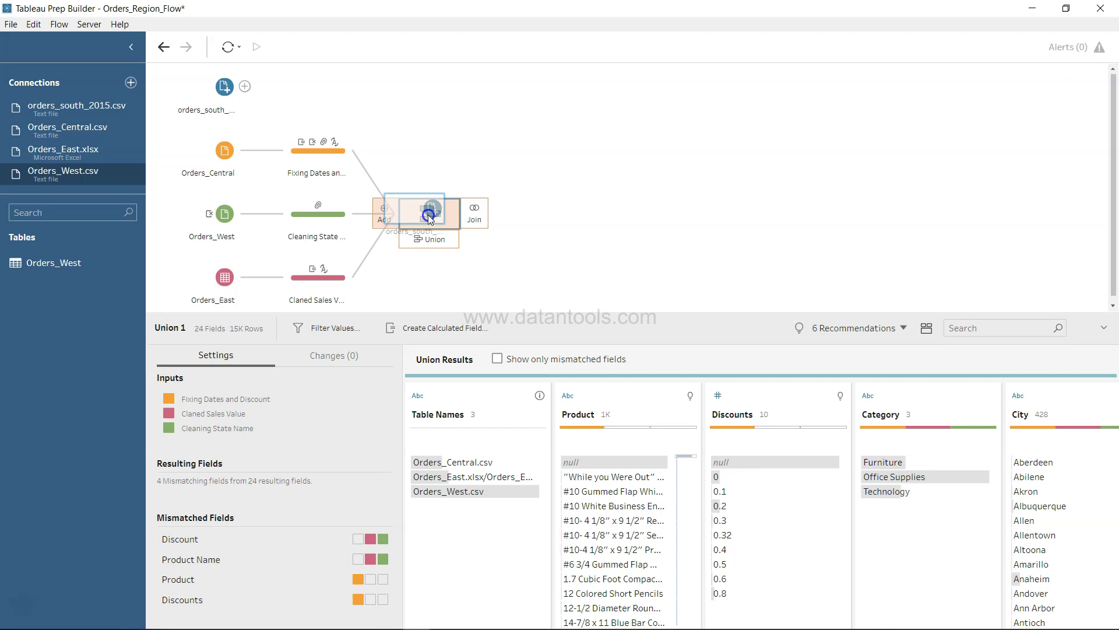
left_click_drag(428, 214, 428, 215)
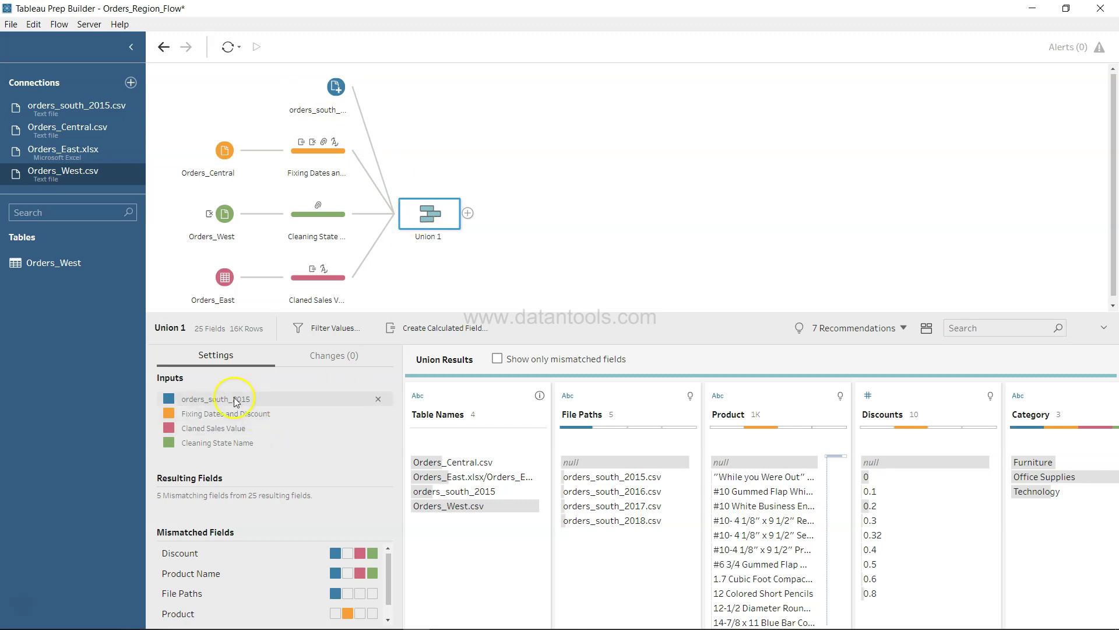
left_click(240, 366)
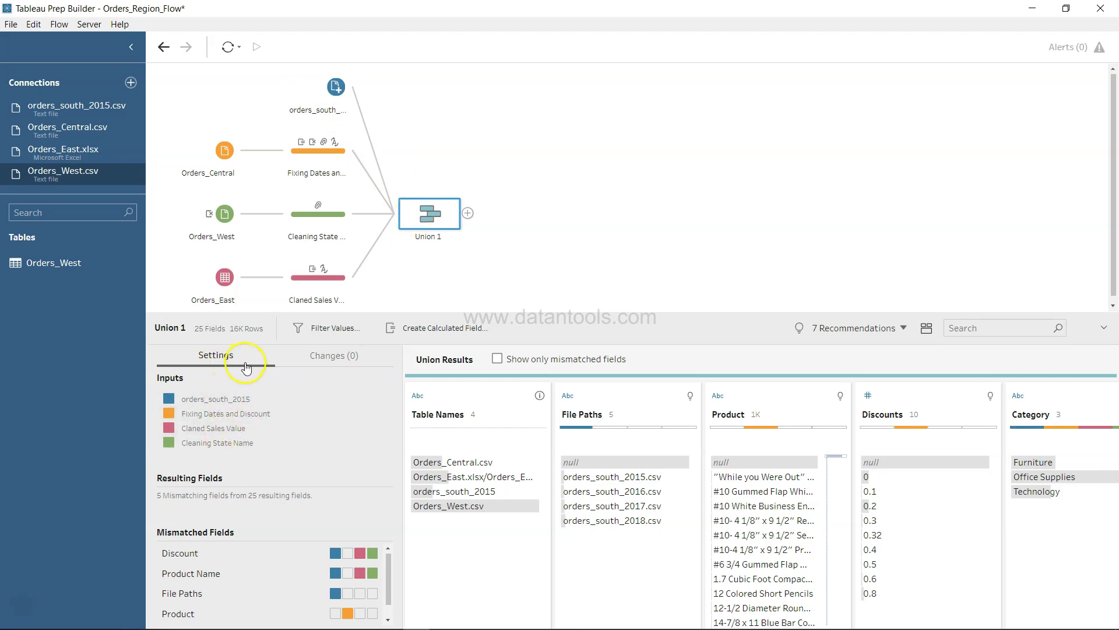
left_click(342, 366)
left_click(198, 553)
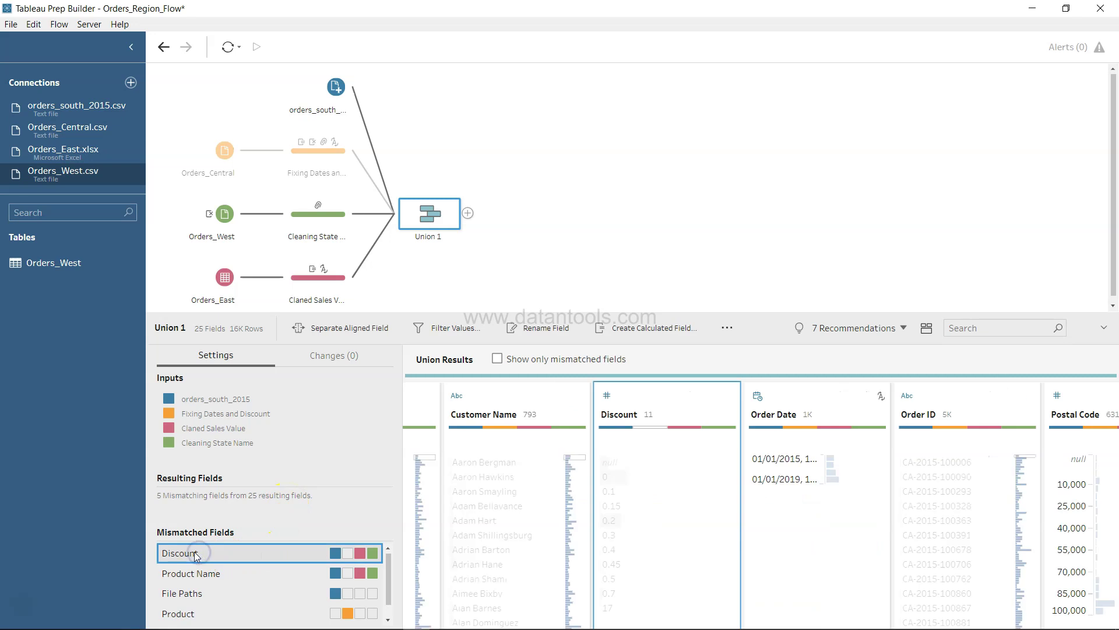
left_click(245, 587)
left_click(249, 574)
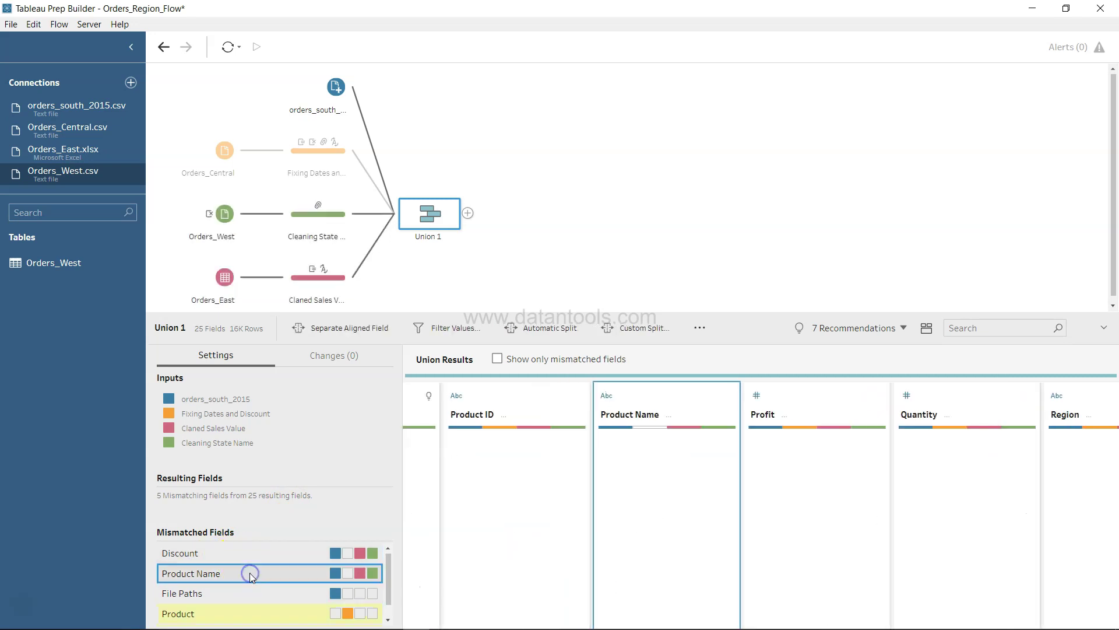
scroll(250, 572, "down", 1)
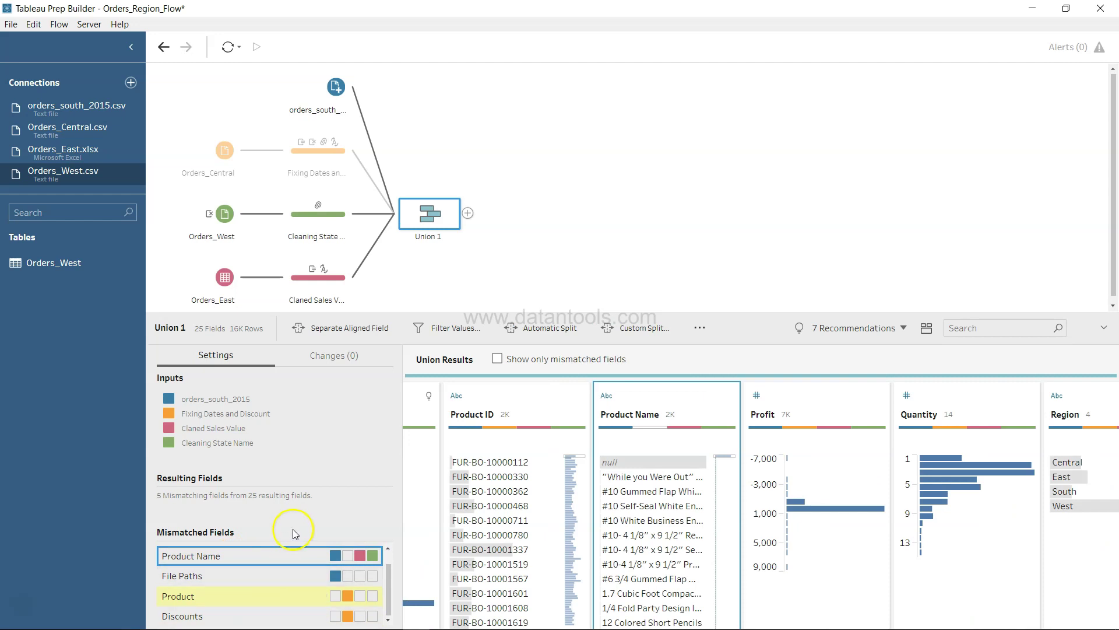
left_click(286, 557)
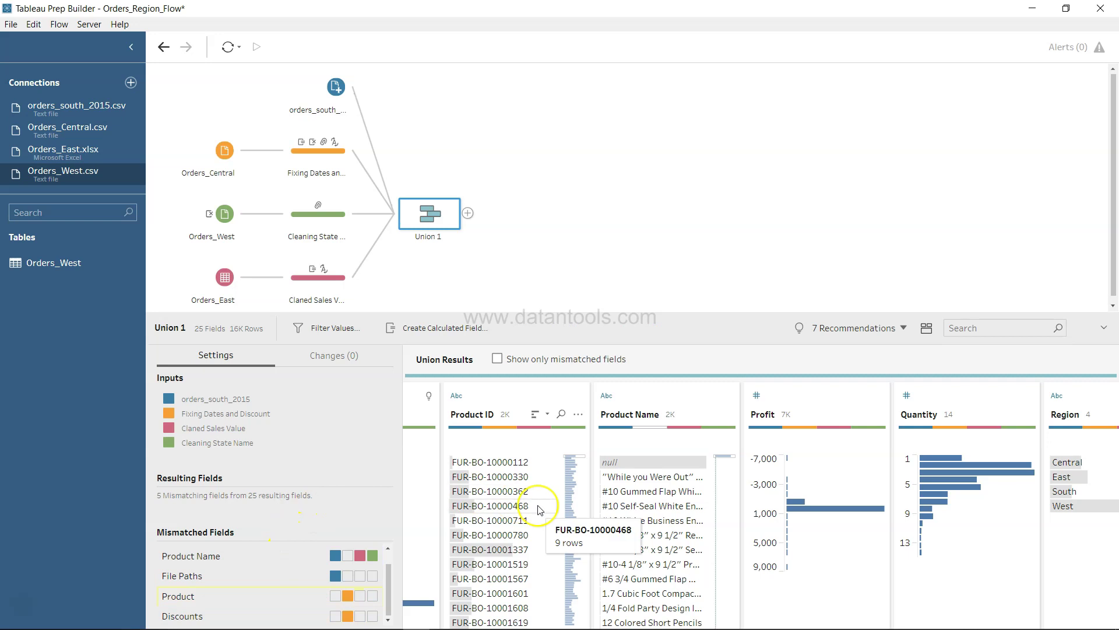
scroll(537, 508, "up", 10)
scroll(537, 508, "up", 5)
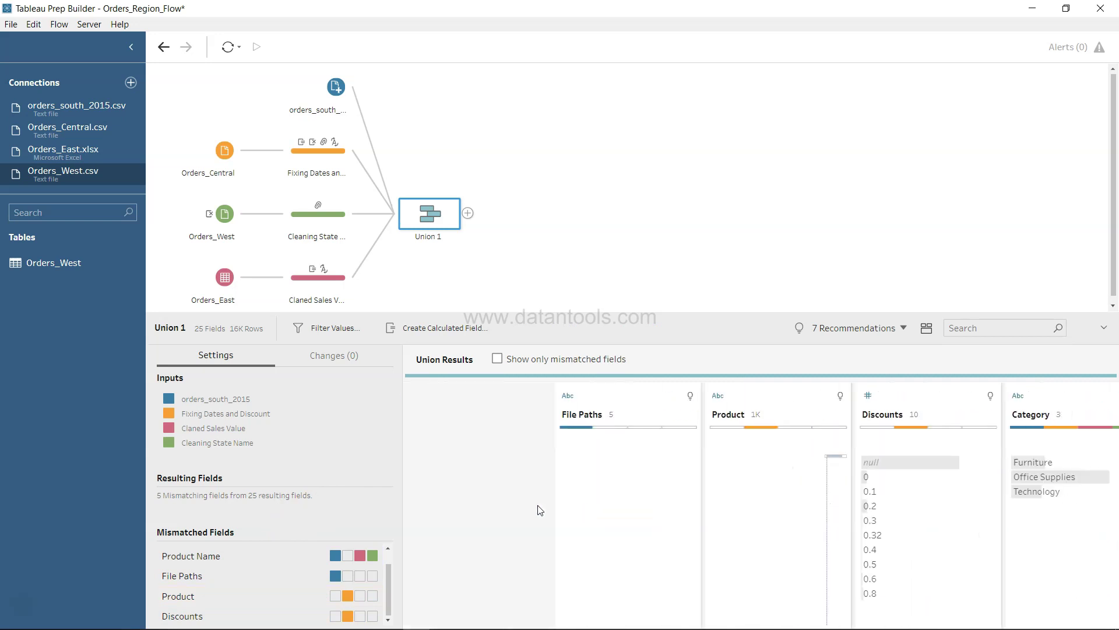
left_click(527, 564)
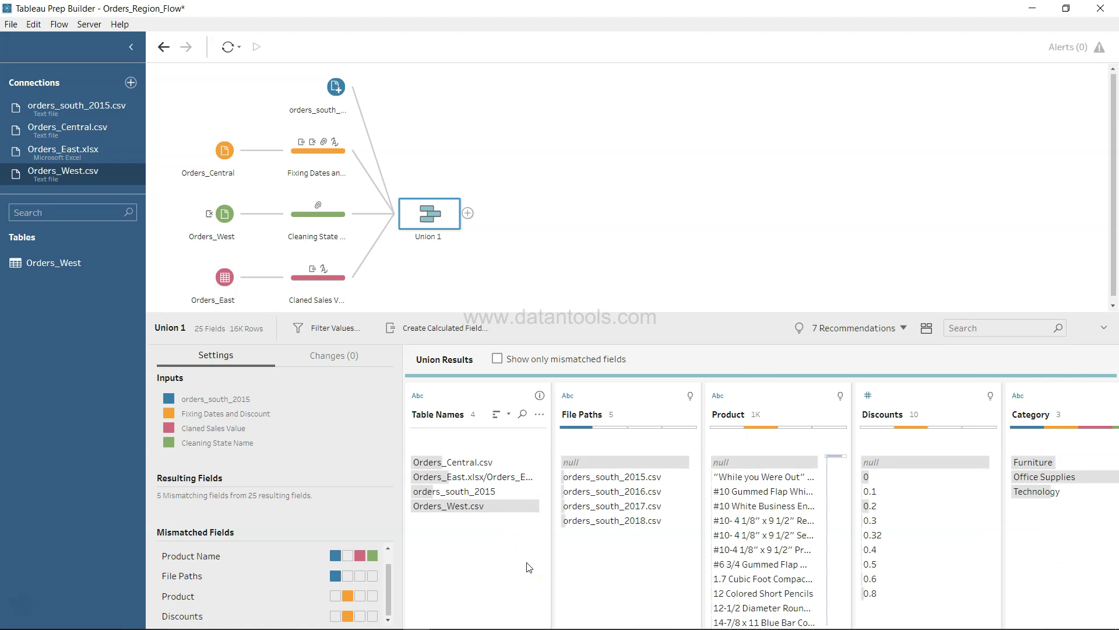
left_click(482, 447)
left_click(454, 420)
left_click(472, 538)
left_click(459, 516)
left_click(478, 532)
left_click(500, 409)
Step: Enable 'Show only mismatched fields' to review the separate Discounts and Discount fields
left_click(498, 359)
left_click(498, 359)
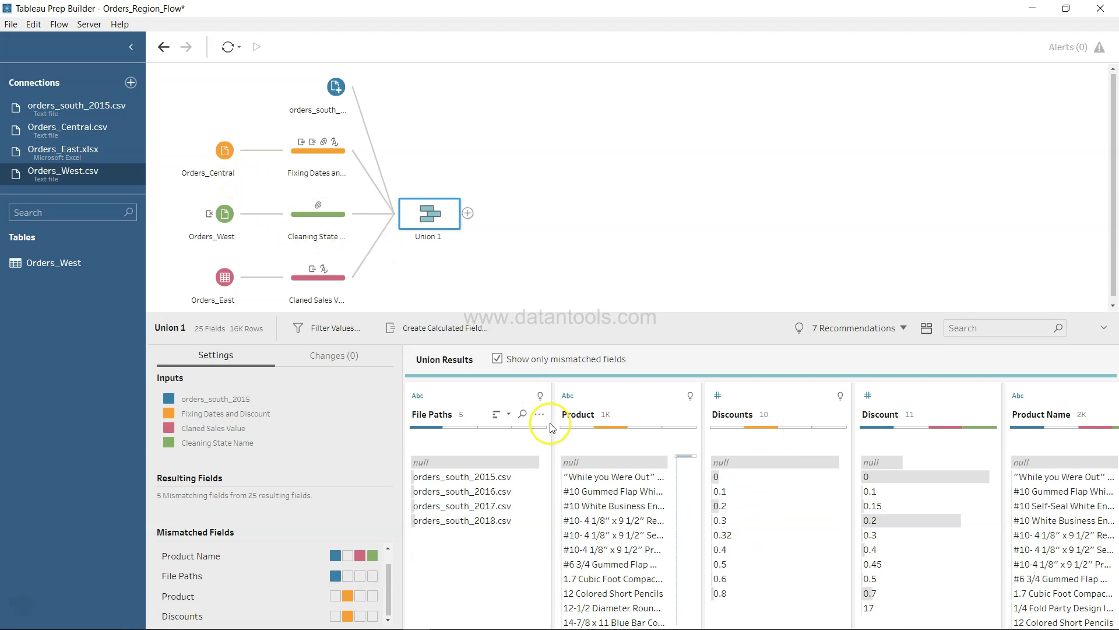
mouse_move(725, 538)
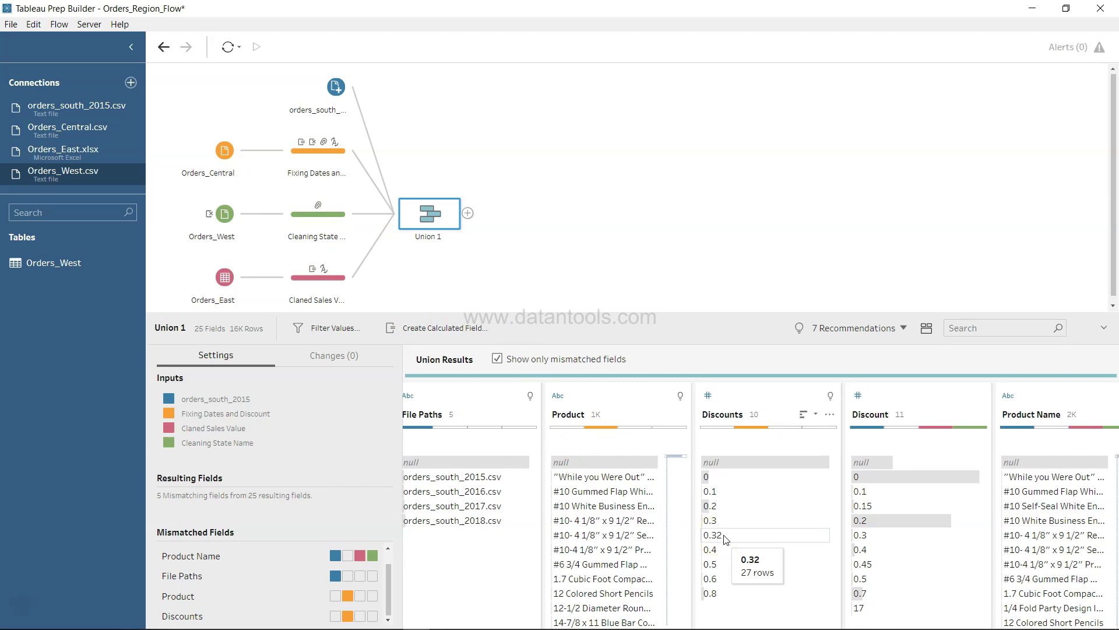
scroll(725, 539, "right", 1)
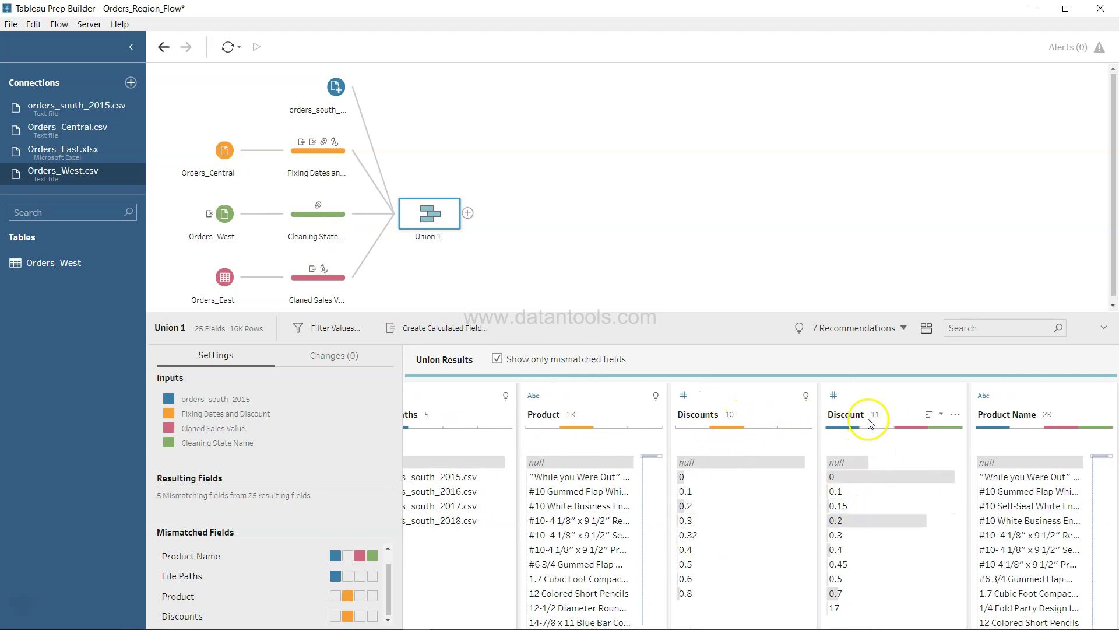
scroll(647, 475, "left", 1)
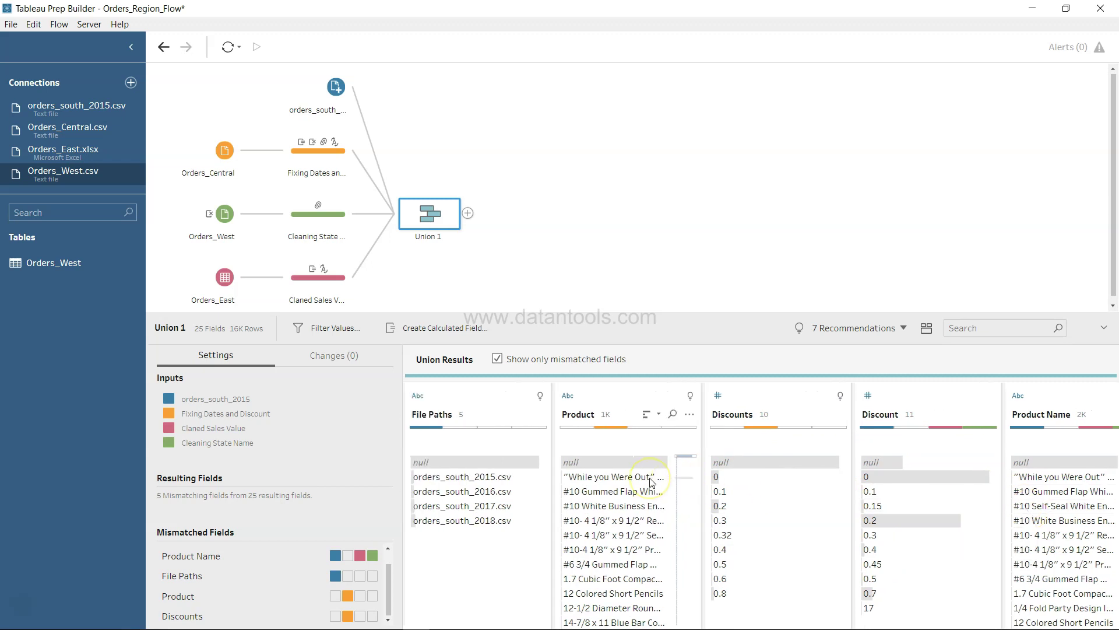
scroll(837, 506, "right", 1)
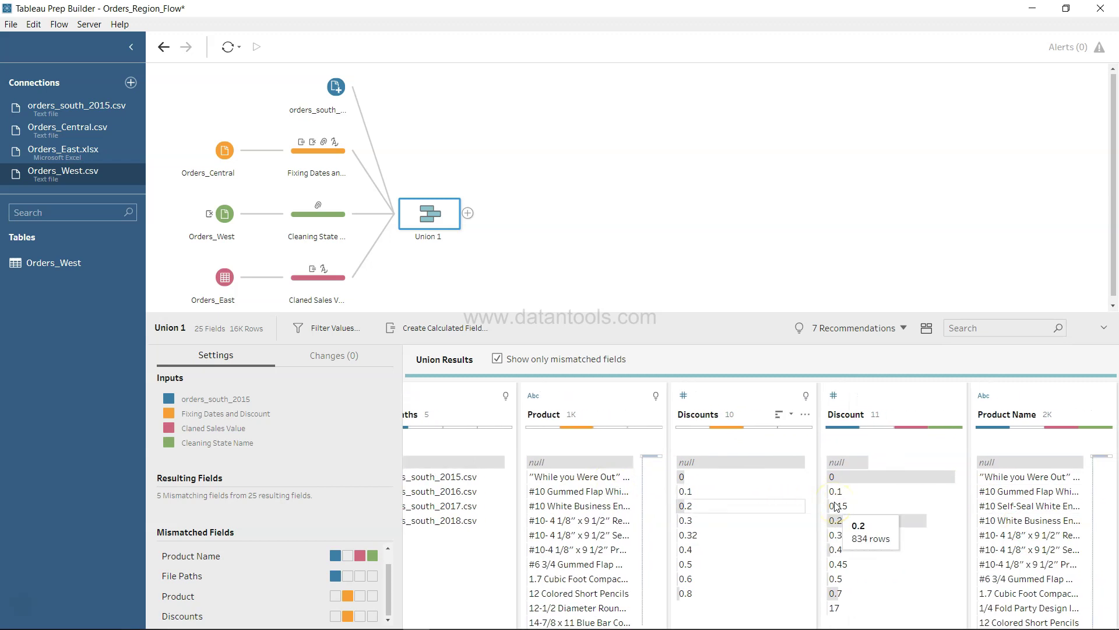
scroll(837, 506, "left", 1)
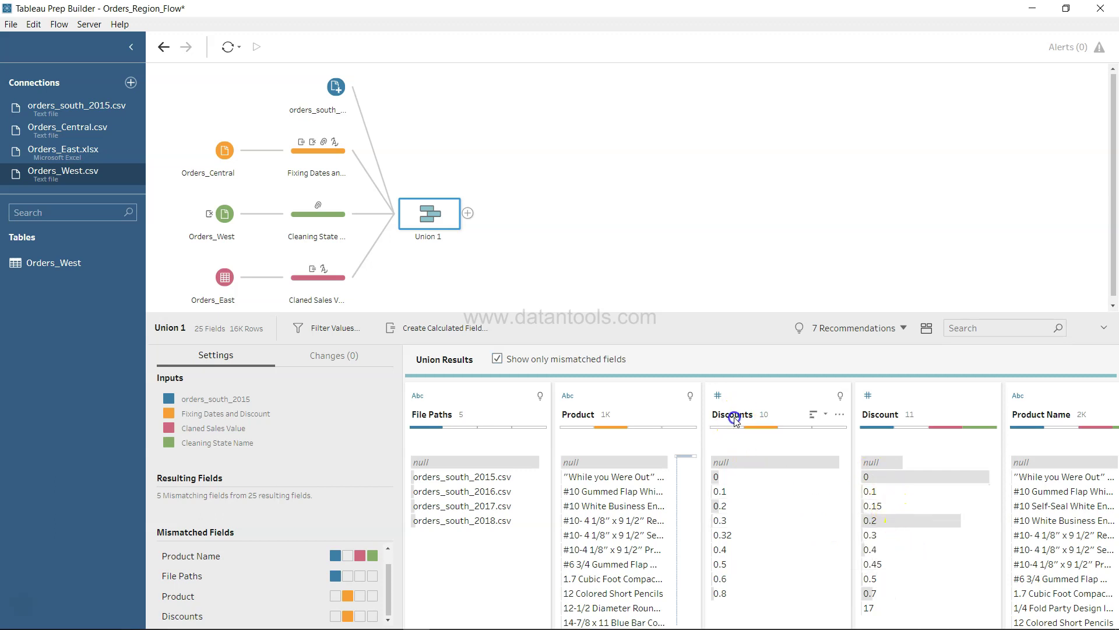
Step: Combine Discounts with Discount and Product with Product Name, bringing Union 1 to 23 fields
left_click_drag(734, 419, 865, 407)
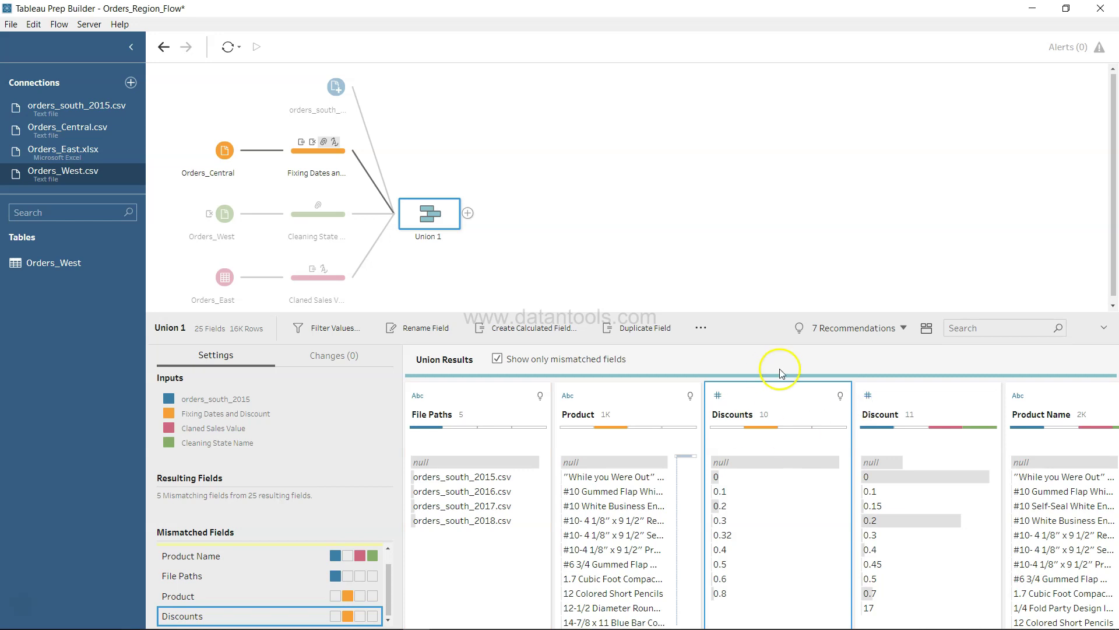
left_click_drag(770, 415, 910, 399)
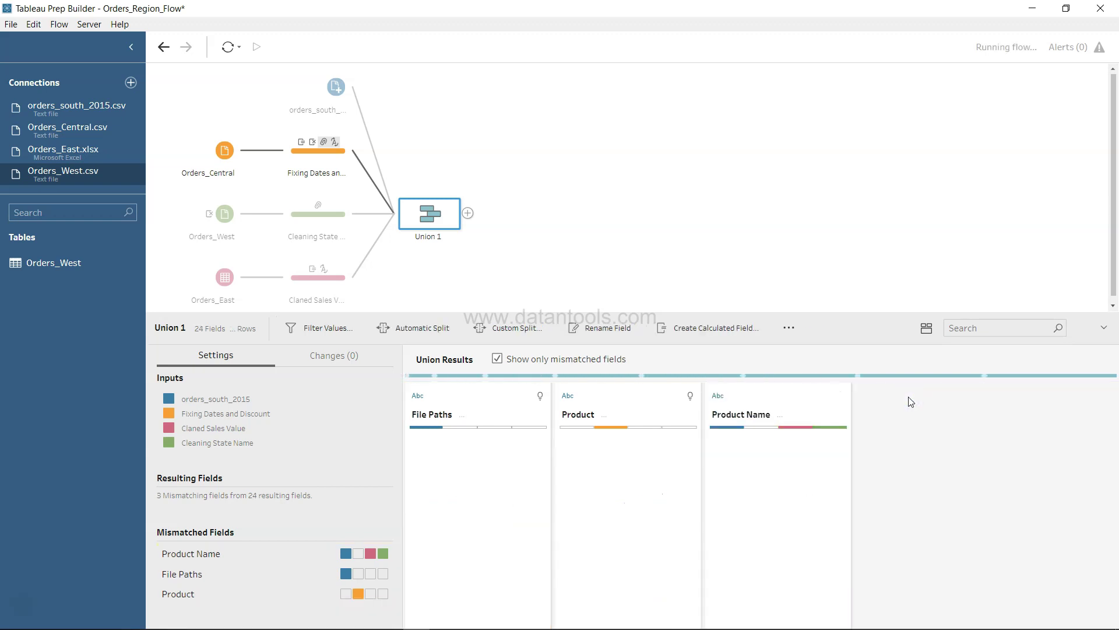
left_click(587, 414)
left_click_drag(587, 414, 740, 402)
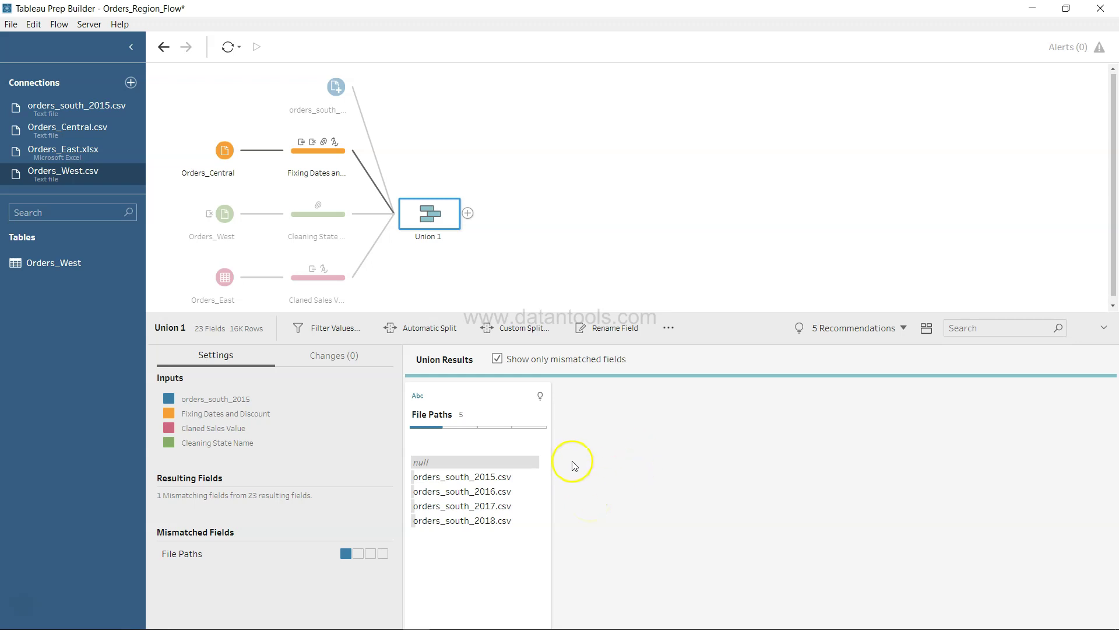
Step: Turn off the mismatched-only filter so all 23 fields, including merged Discount, are listed
left_click(497, 359)
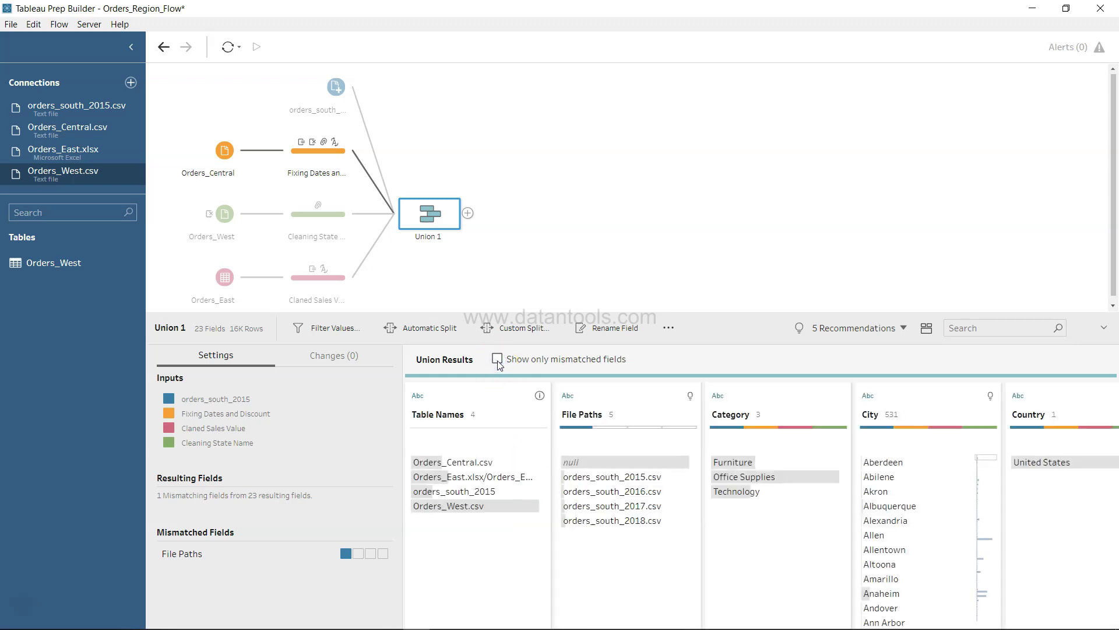
scroll(534, 554, "right", 10)
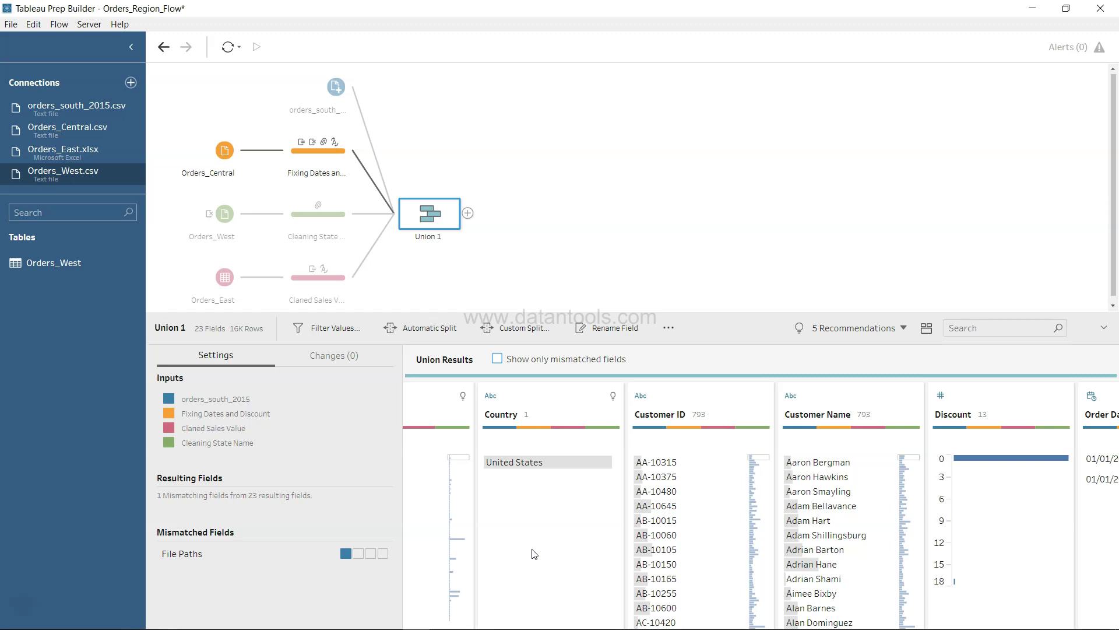
Step: Rename the Union 1 step to 'All Regions'
double_click(429, 236)
type("All Orde")
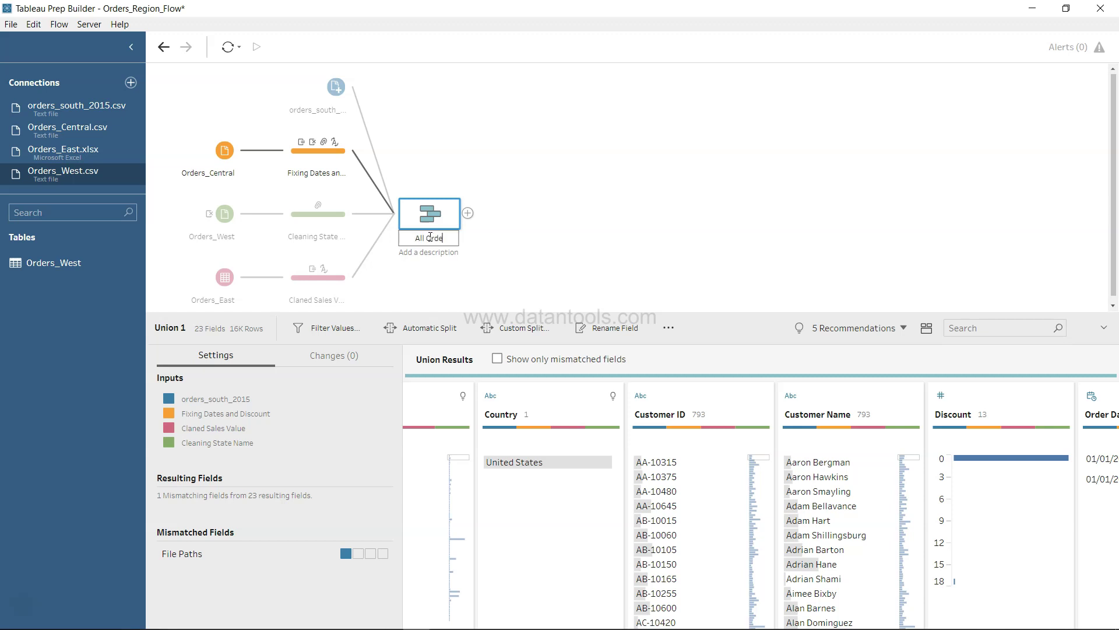
type("rs")
double_click(430, 237)
type("Regions")
key("Return")
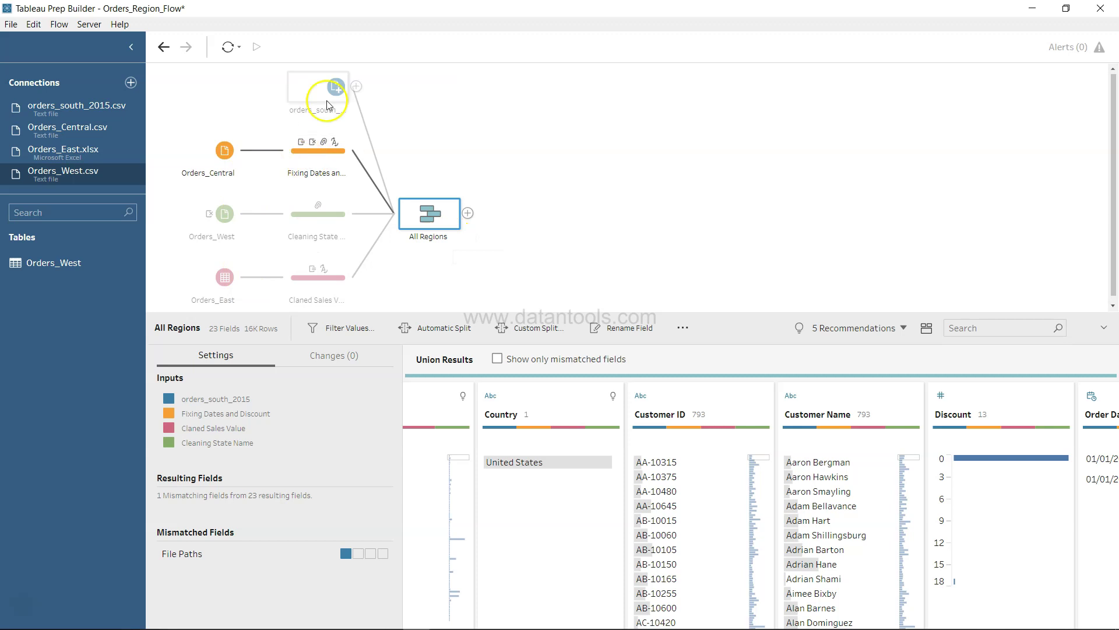
left_click(426, 249)
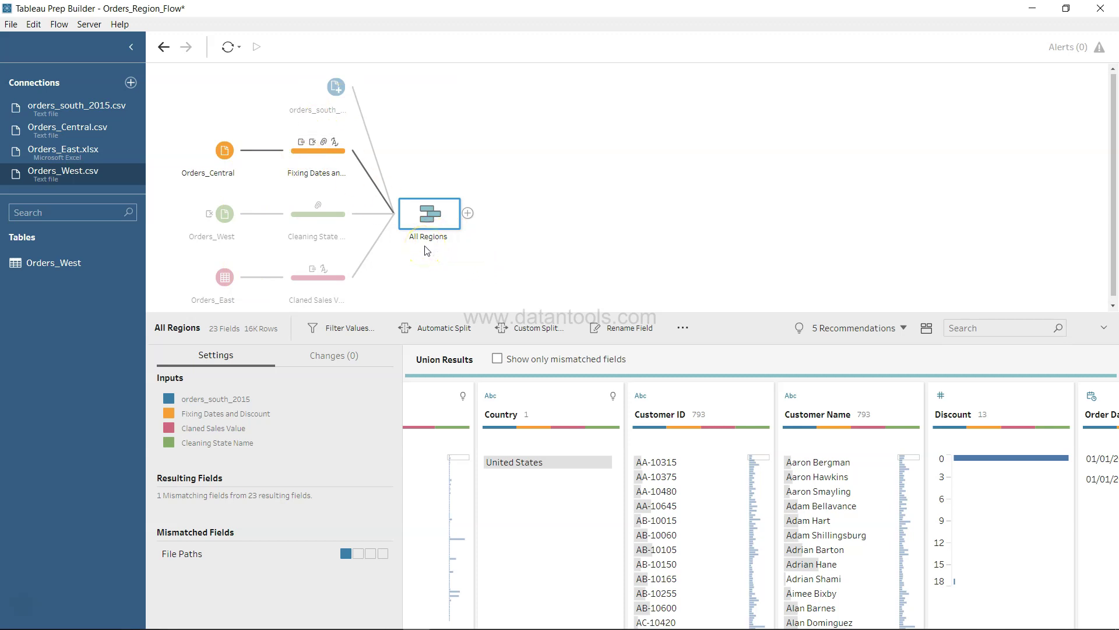